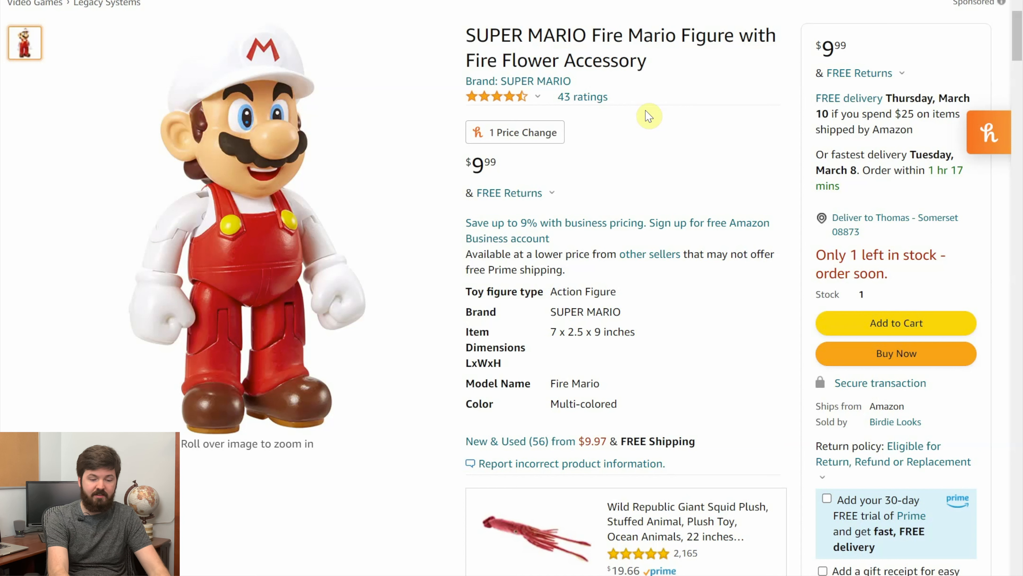
Step: Open the New & Used offers for the Fire Mario figure and review the competing sellers, prices and stock
{"action": "scroll", "coordinate": [649, 121], "scroll_direction": "down", "scroll_amount": 5}
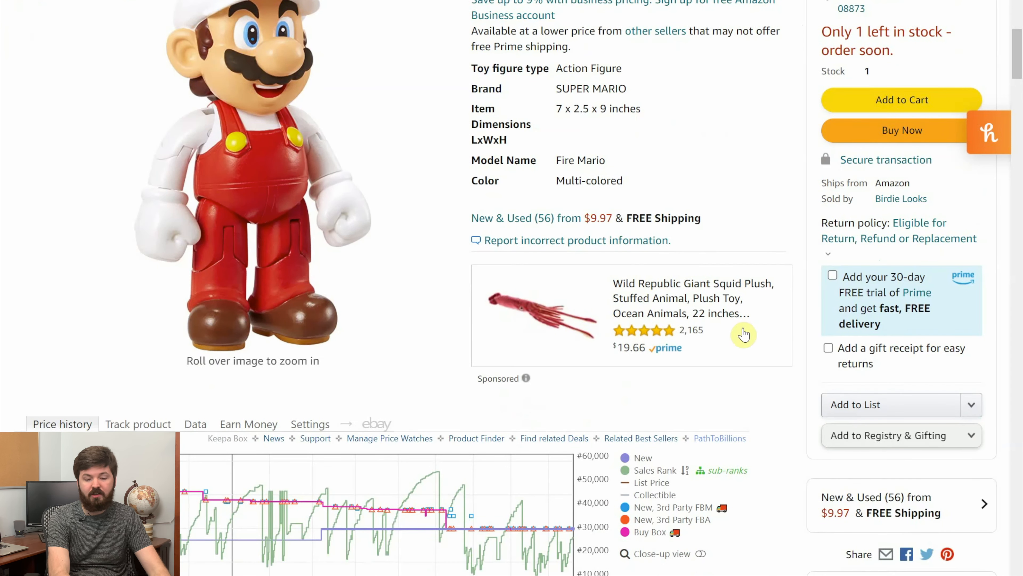
{"action": "left_click", "coordinate": [891, 511]}
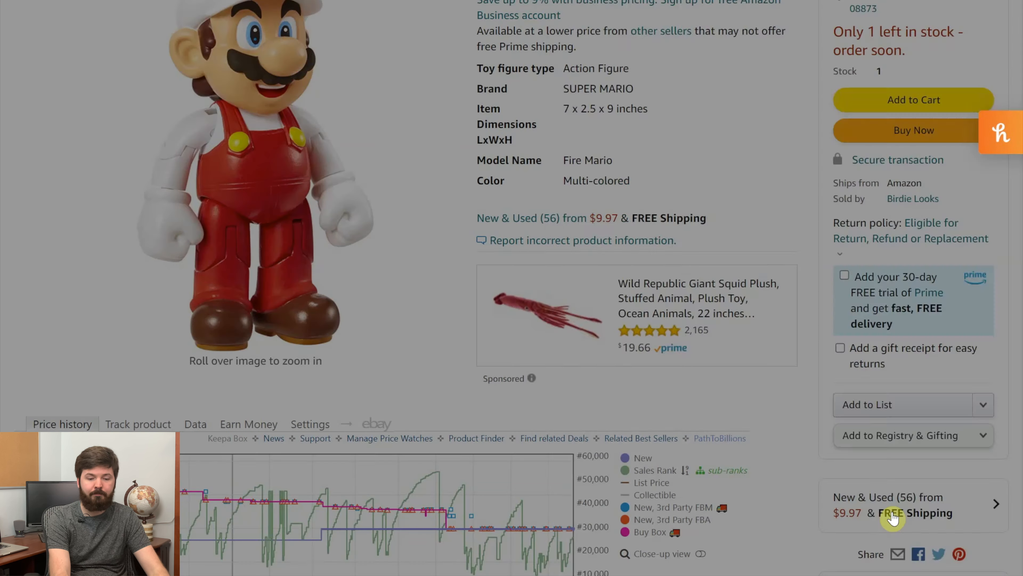
{"action": "scroll", "coordinate": [856, 297], "scroll_direction": "down", "scroll_amount": 3}
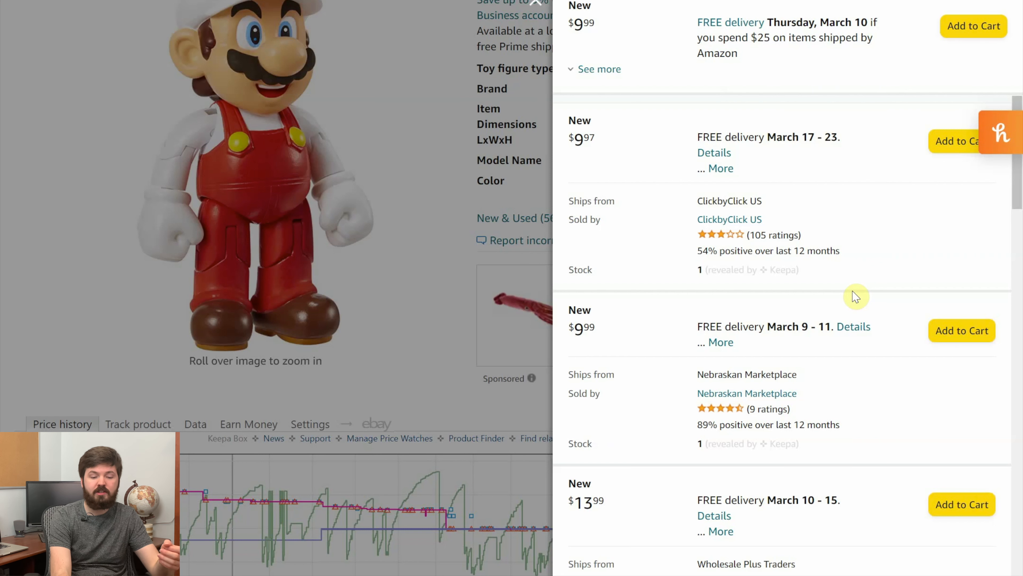
{"action": "scroll", "coordinate": [855, 296], "scroll_direction": "down", "scroll_amount": 1}
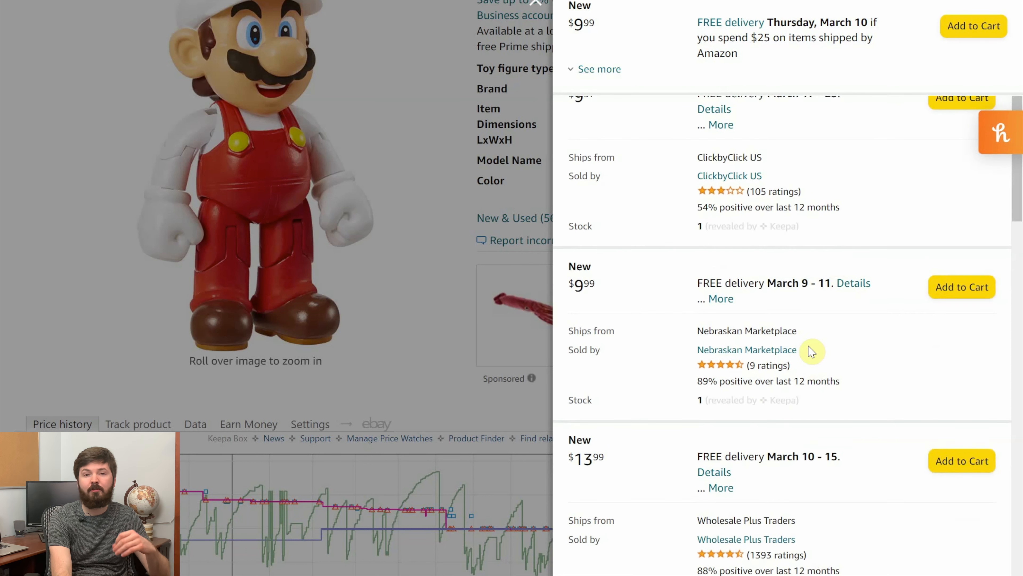
{"action": "scroll", "coordinate": [812, 351], "scroll_direction": "down", "scroll_amount": 2}
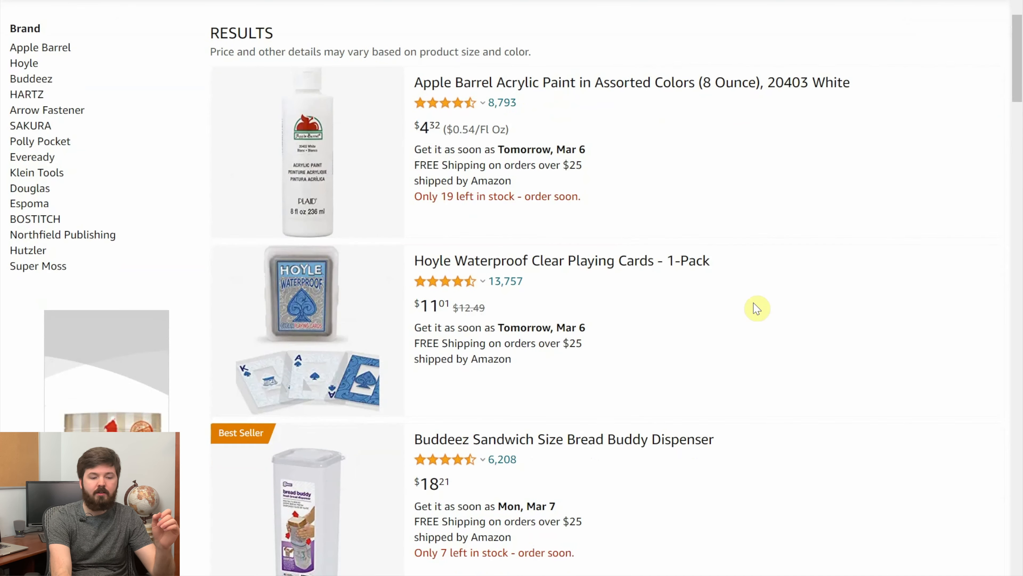
Step: Browse the seller's Amazon storefront results down to the page navigation and back to the first products
{"action": "scroll", "coordinate": [757, 309], "scroll_direction": "down", "scroll_amount": 20}
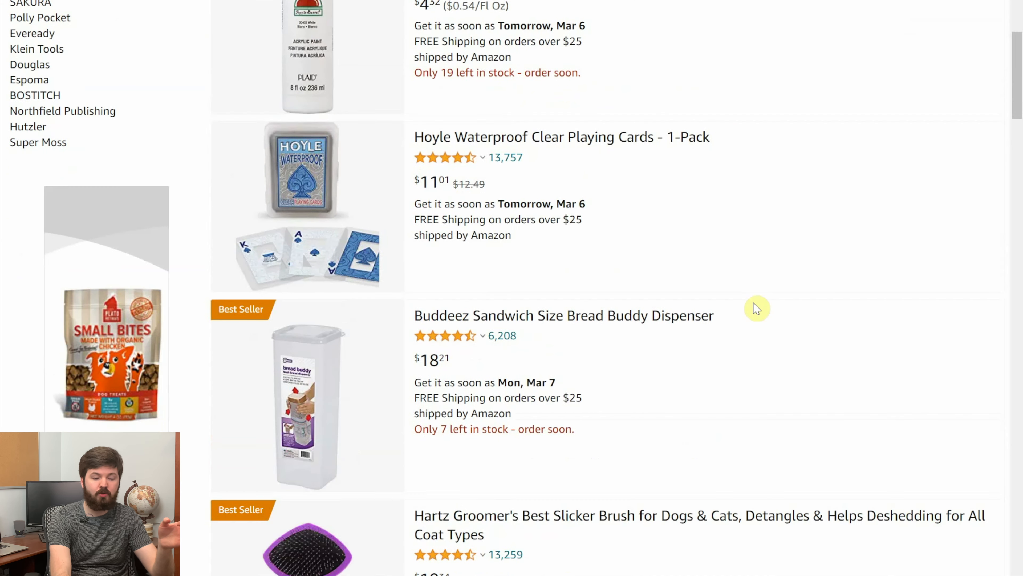
{"action": "scroll", "coordinate": [756, 307], "scroll_direction": "down", "scroll_amount": 15}
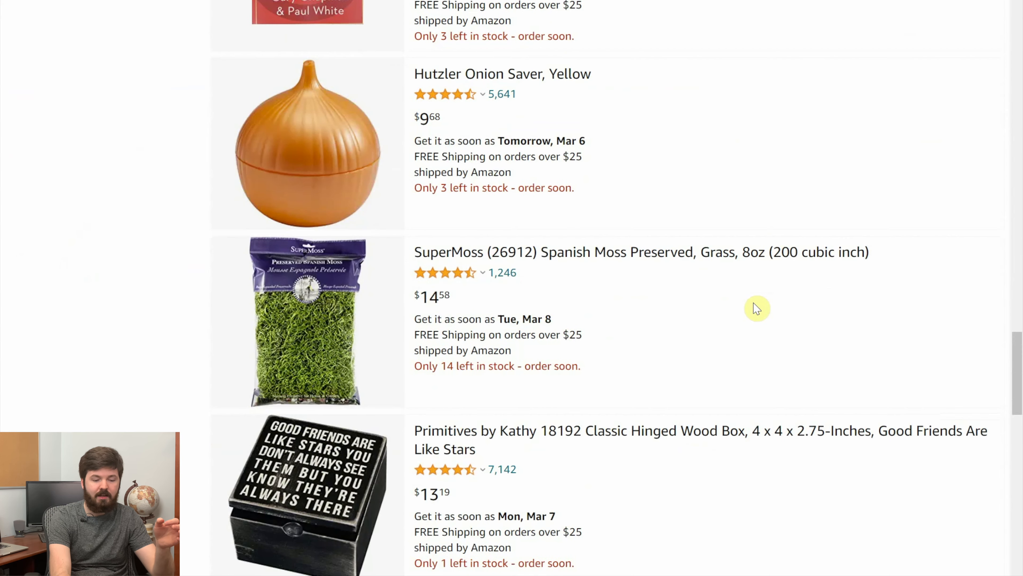
{"action": "scroll", "coordinate": [754, 307], "scroll_direction": "up", "scroll_amount": 10}
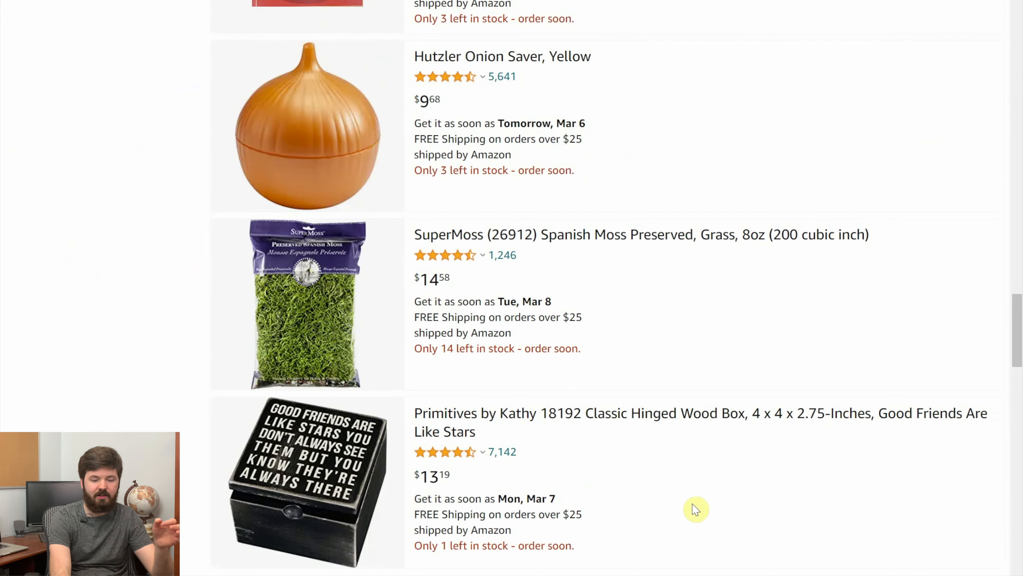
{"action": "scroll", "coordinate": [692, 511], "scroll_direction": "down", "scroll_amount": 1}
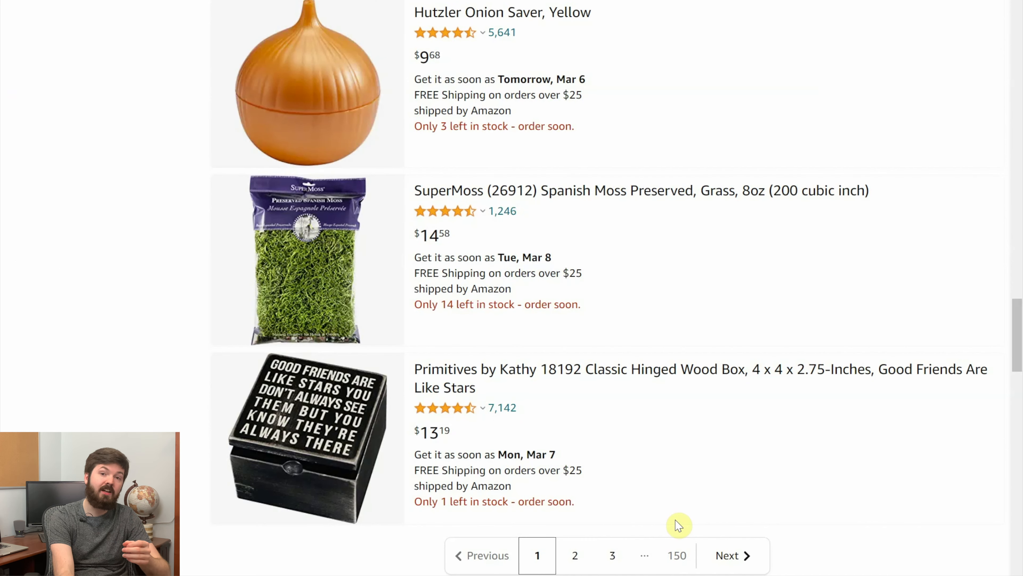
{"action": "scroll", "coordinate": [678, 525], "scroll_direction": "up", "scroll_amount": 20}
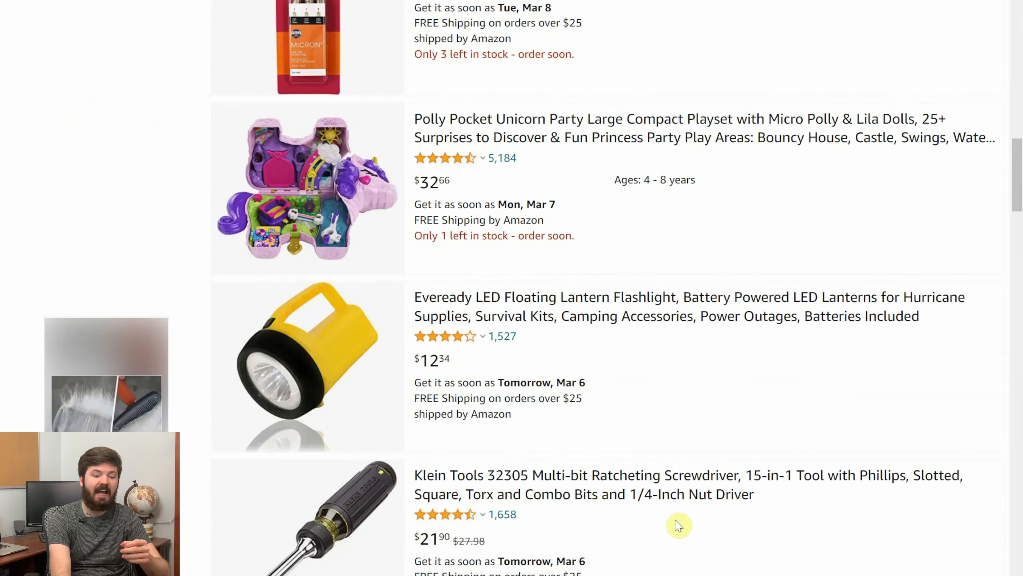
{"action": "scroll", "coordinate": [678, 525], "scroll_direction": "up", "scroll_amount": 10}
{"action": "scroll", "coordinate": [678, 525], "scroll_direction": "up", "scroll_amount": 8}
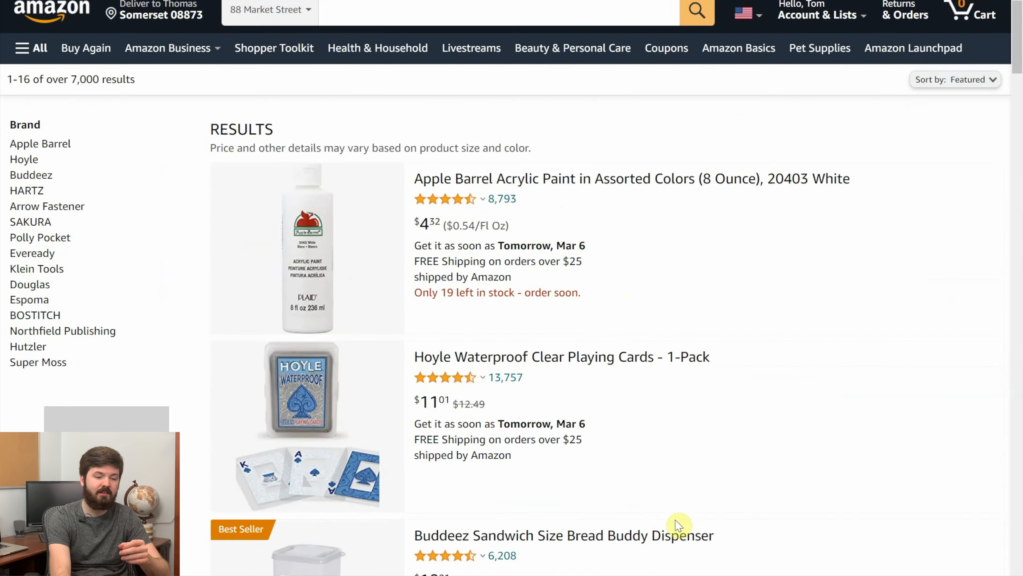
{"action": "scroll", "coordinate": [678, 525], "scroll_direction": "down", "scroll_amount": 2}
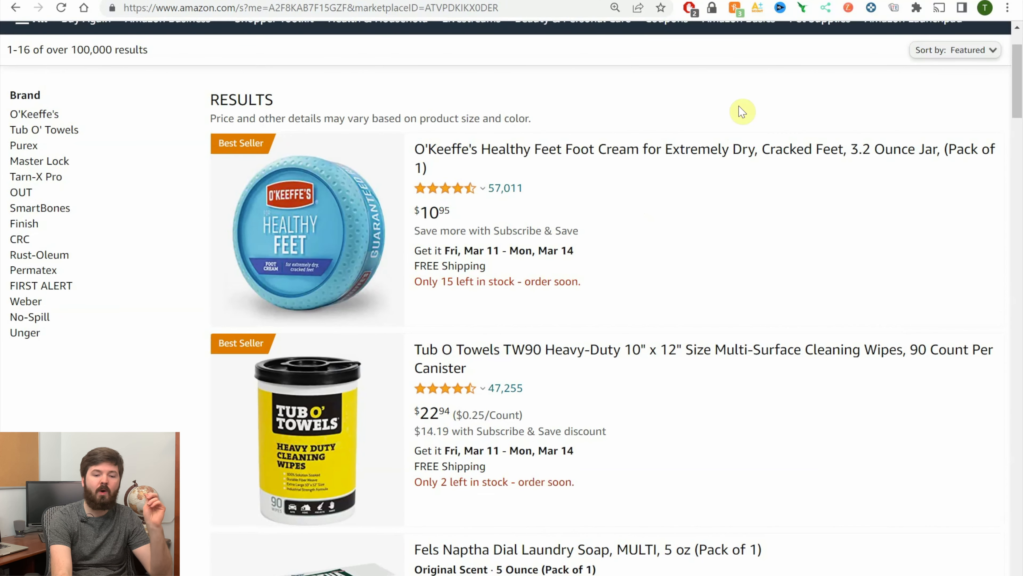
Step: Load the seller's storefront results page into the Tactical Expander extension and run the product extraction
{"action": "left_click", "coordinate": [895, 8]}
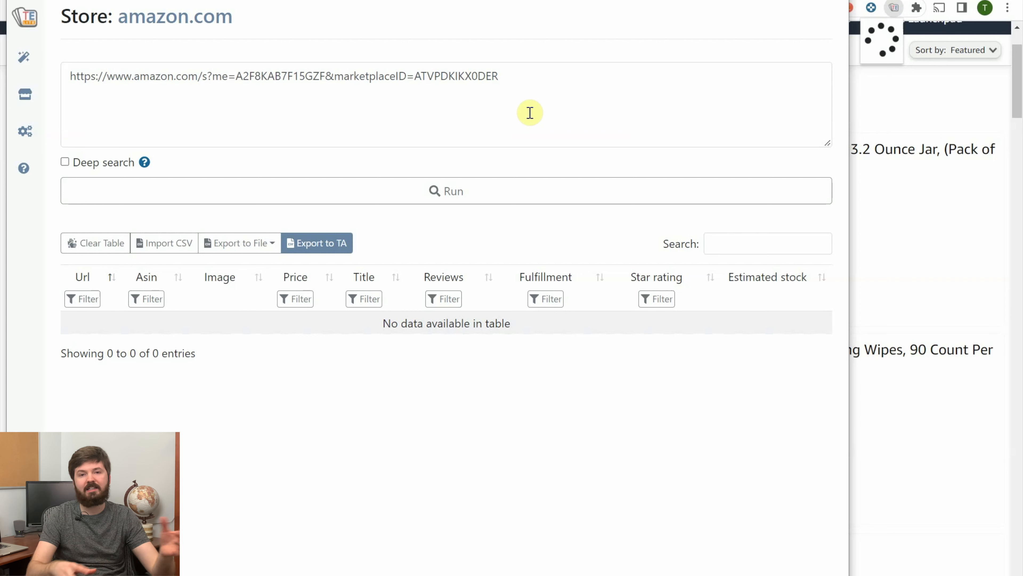
{"action": "left_click", "coordinate": [478, 190]}
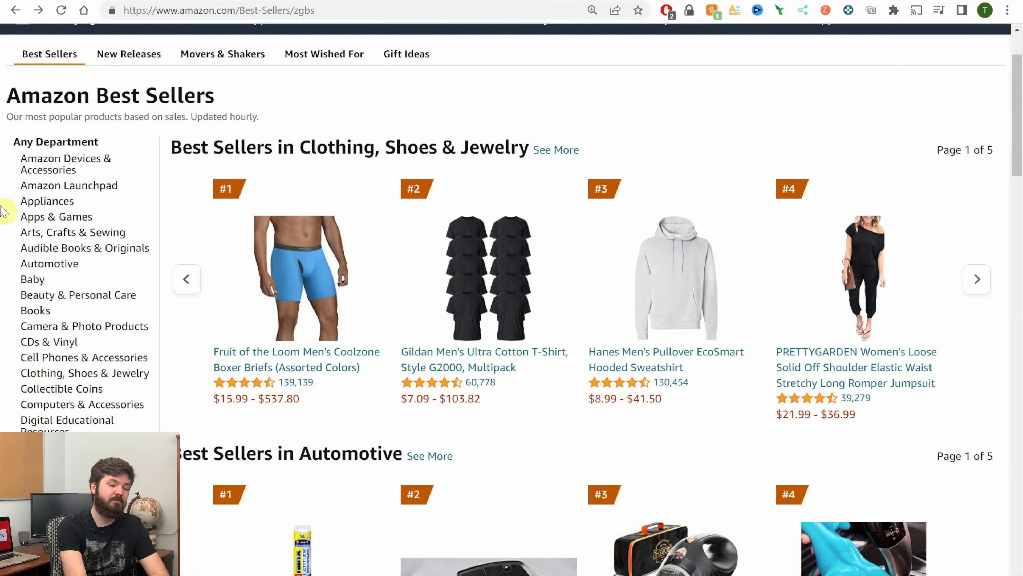
Step: Open the Patio, Lawn & Garden best sellers, view the page's link in the Tactical Expander extension, and close the extension window
{"action": "scroll", "coordinate": [3, 213], "scroll_direction": "down", "scroll_amount": 4}
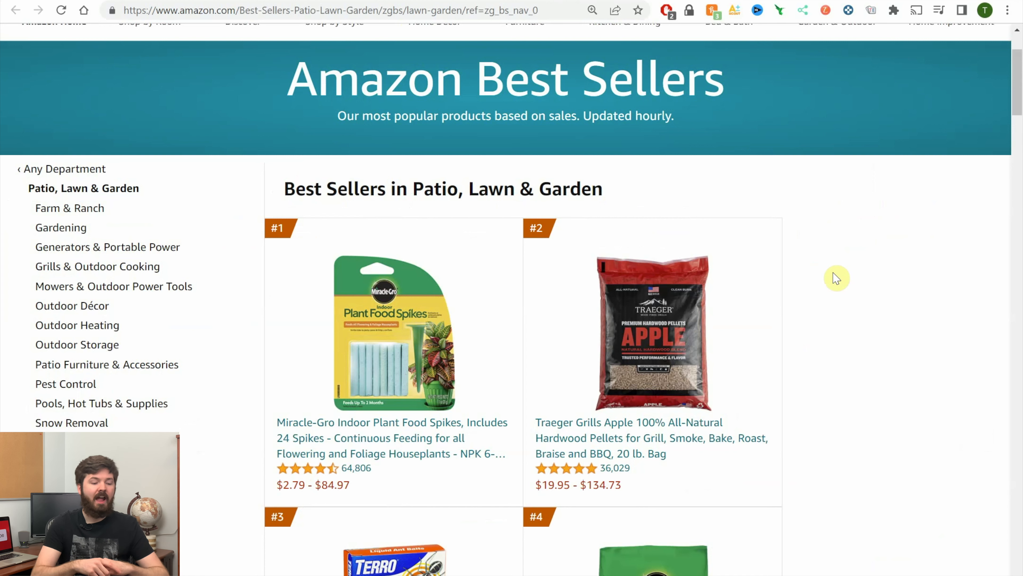
{"action": "left_click", "coordinate": [877, 14]}
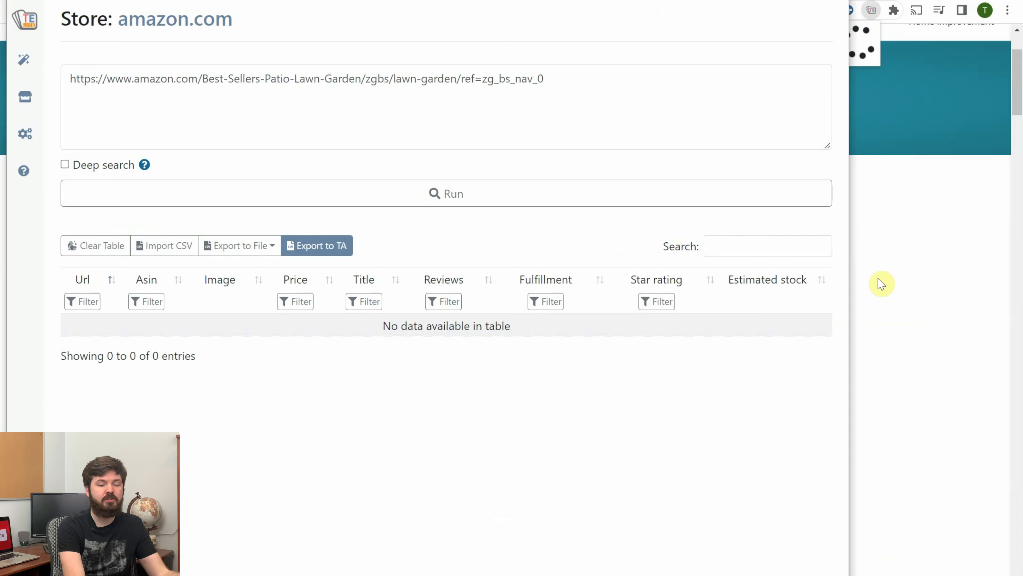
{"action": "left_click", "coordinate": [893, 301]}
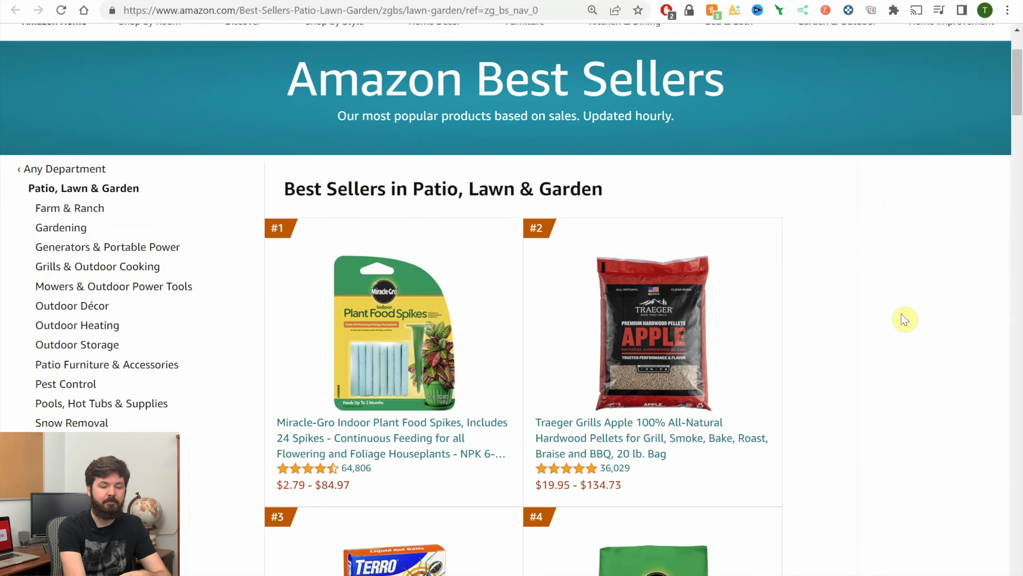
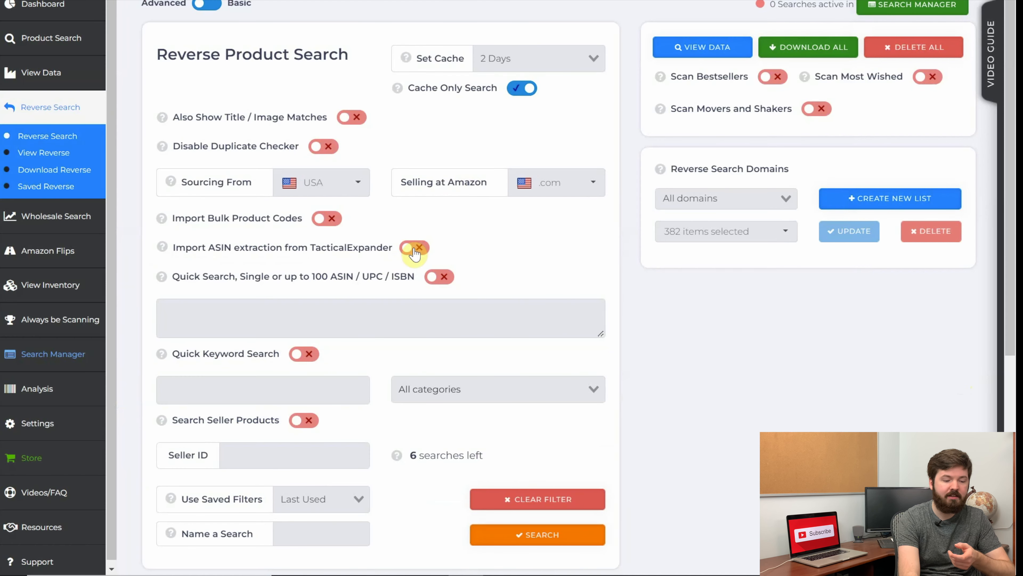
Step: Enable the TacticalExpander ASIN import and import part 1 of 4 of the 78108-product amazon.com extraction dated 03/06/22 16:28:01
{"action": "left_click", "coordinate": [412, 246]}
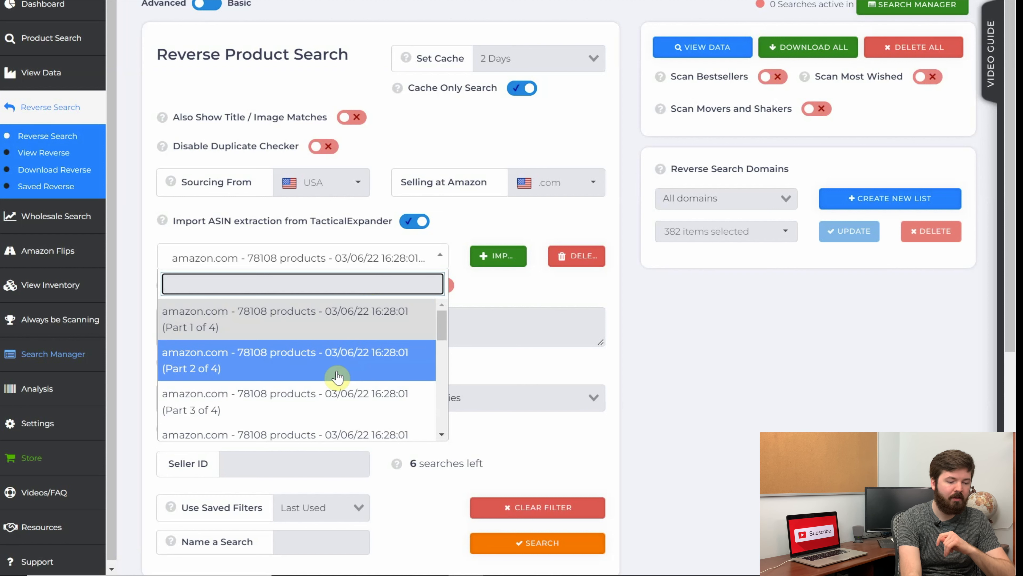
{"action": "scroll", "coordinate": [338, 377], "scroll_direction": "down", "scroll_amount": 1}
{"action": "scroll", "coordinate": [338, 377], "scroll_direction": "up", "scroll_amount": 1}
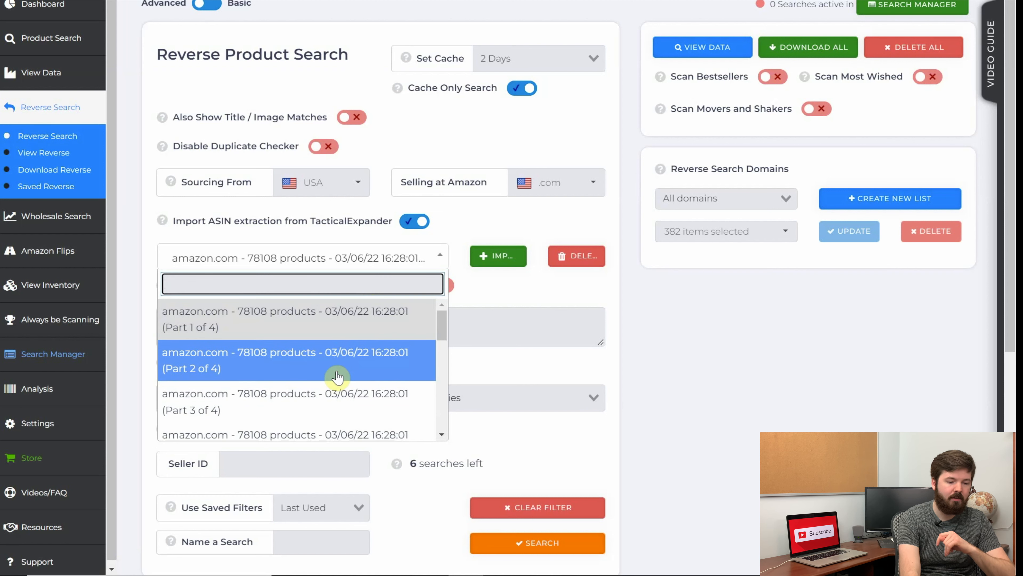
{"action": "left_click", "coordinate": [322, 321]}
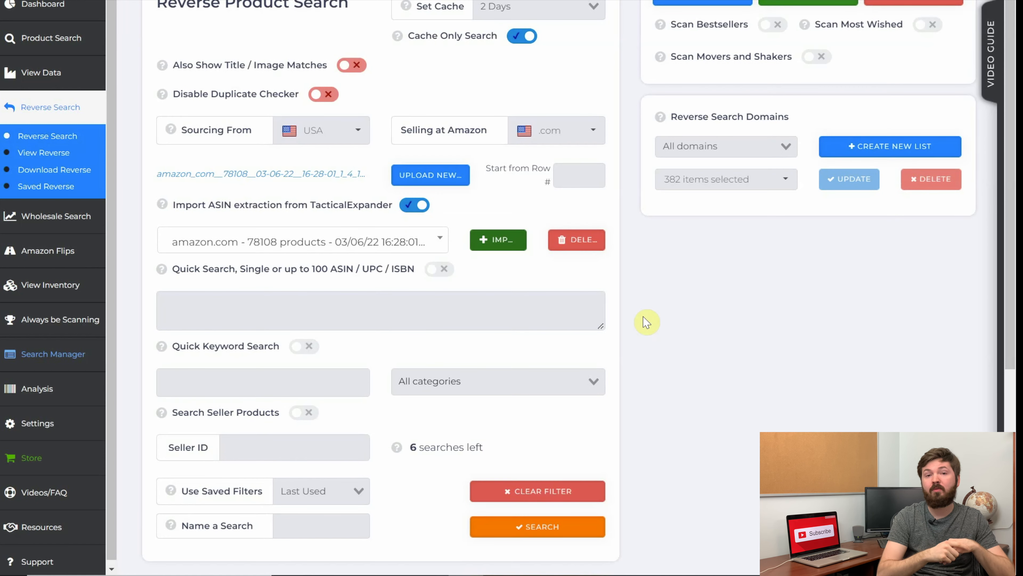
Step: Review the Reverse Product Search settings and the Filter Products sections
{"action": "scroll", "coordinate": [646, 322], "scroll_direction": "down", "scroll_amount": 4}
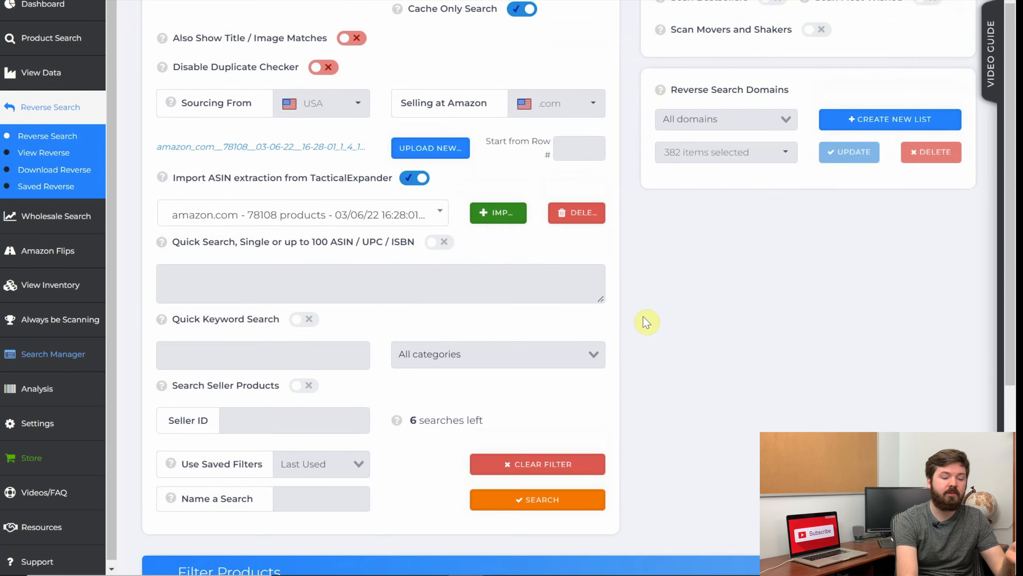
{"action": "scroll", "coordinate": [646, 322], "scroll_direction": "down", "scroll_amount": 4}
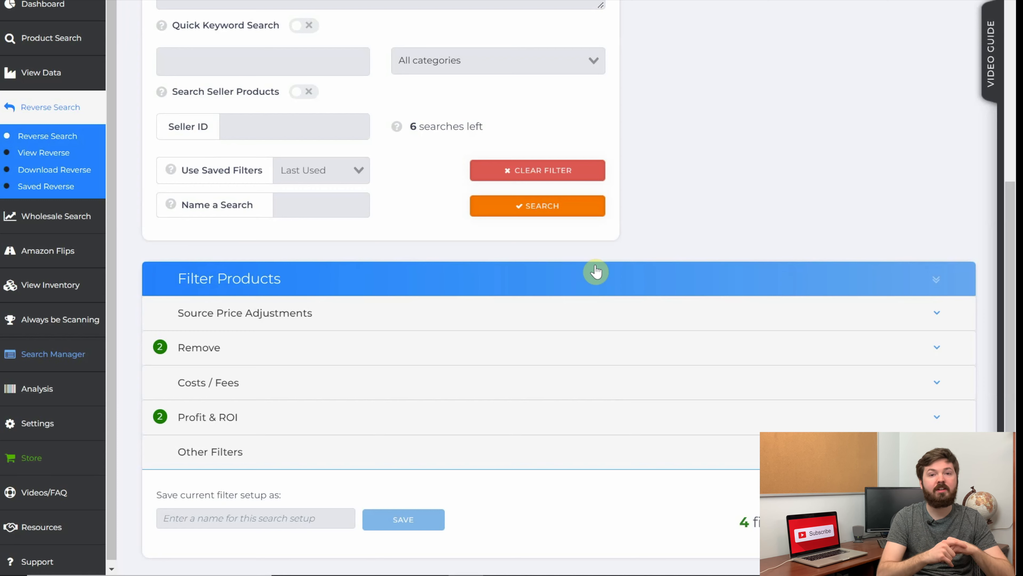
{"action": "scroll", "coordinate": [595, 272], "scroll_direction": "up", "scroll_amount": 9}
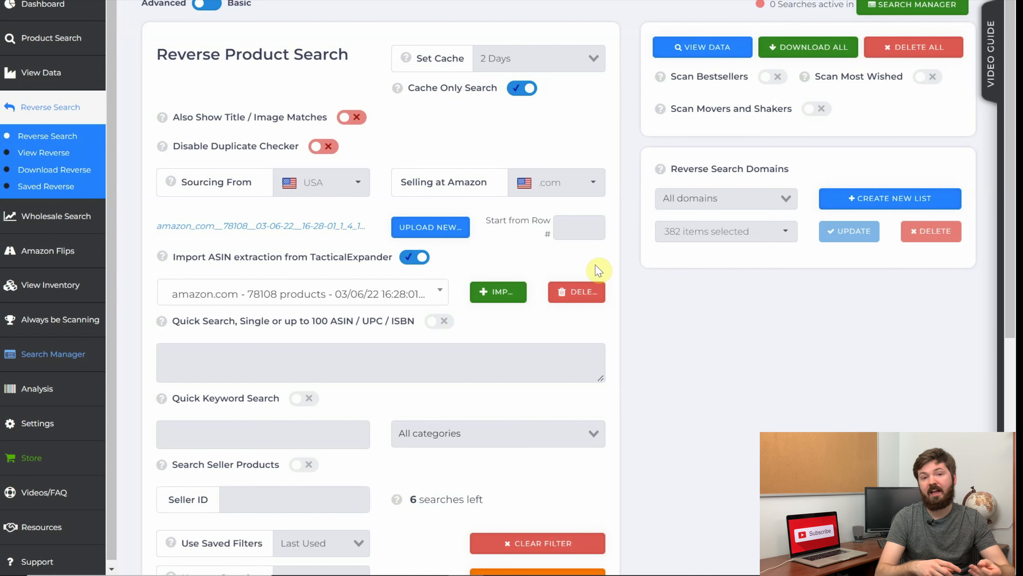
{"action": "scroll", "coordinate": [644, 303], "scroll_direction": "down", "scroll_amount": 1}
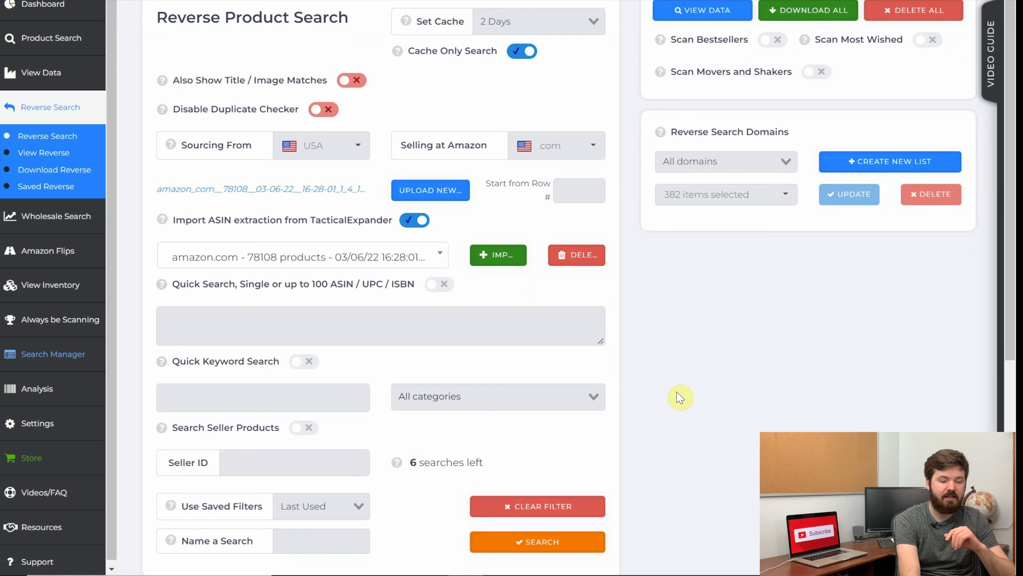
{"action": "scroll", "coordinate": [680, 397], "scroll_direction": "up", "scroll_amount": 1}
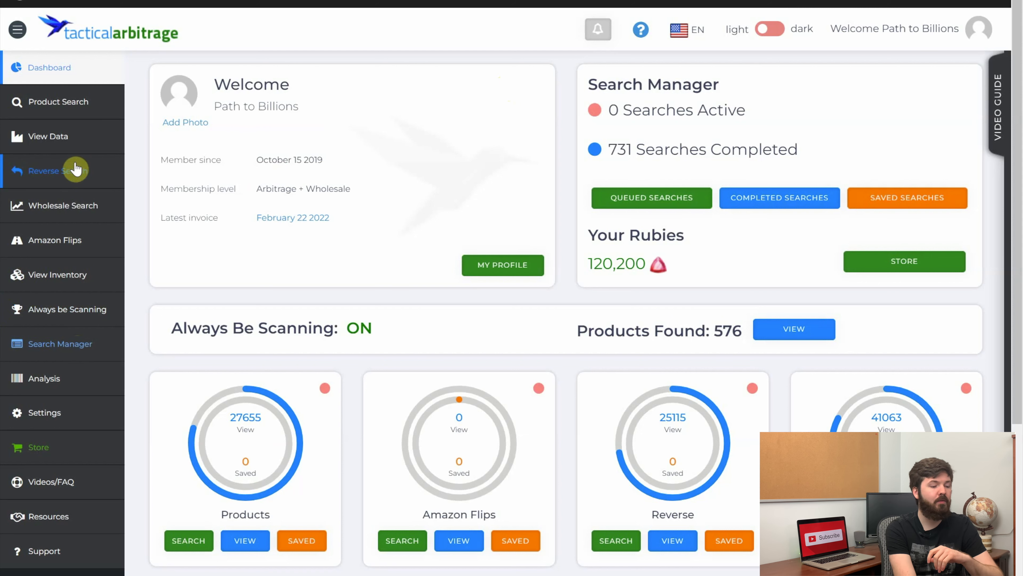
Step: Open the View Reverse results and examine the matched products with their Amazon prices, source sites, titles and source prices
{"action": "left_click", "coordinate": [75, 171]}
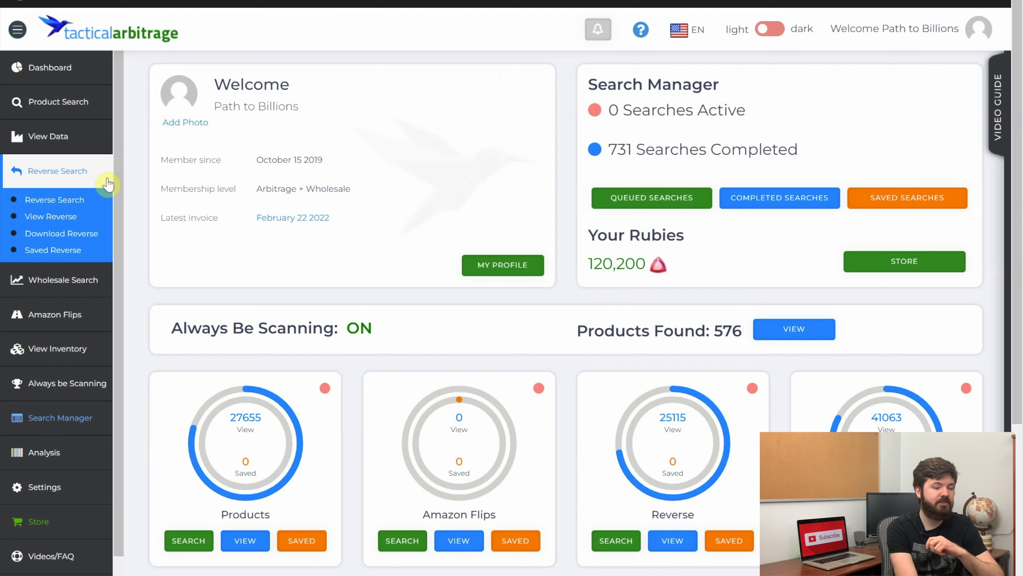
{"action": "left_click", "coordinate": [64, 226]}
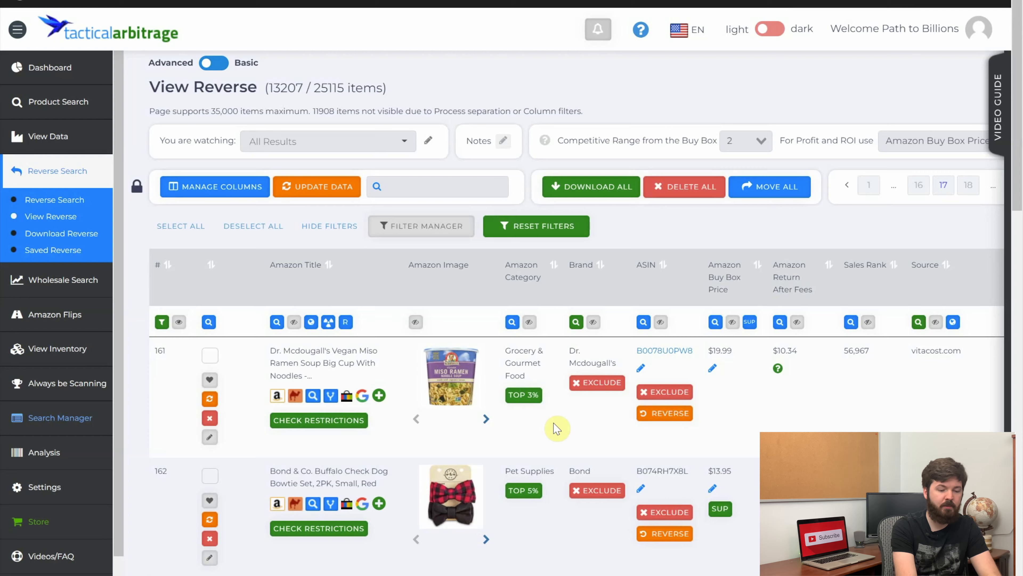
{"action": "scroll", "coordinate": [540, 431], "scroll_direction": "right", "scroll_amount": 3}
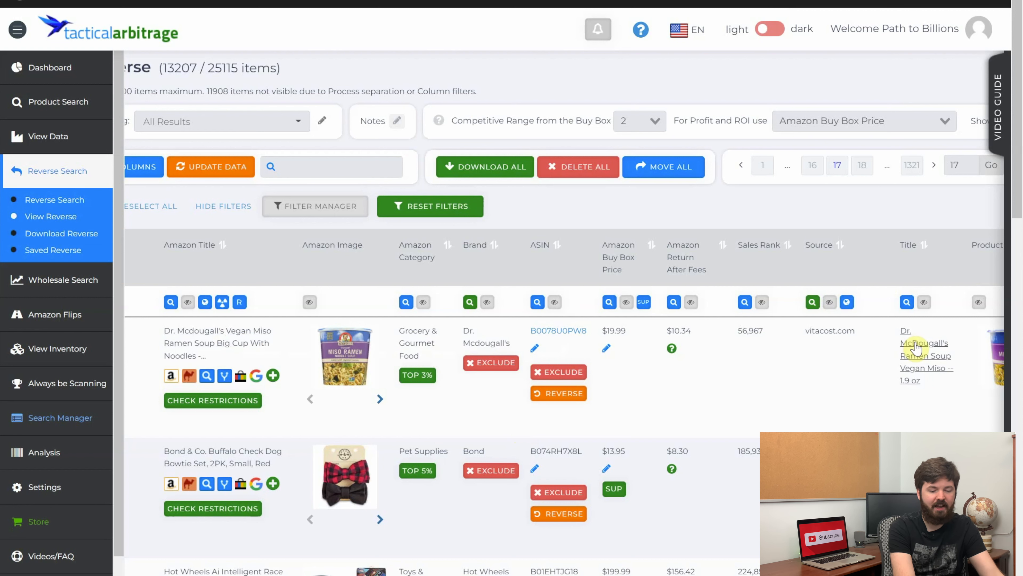
{"action": "scroll", "coordinate": [685, 404], "scroll_direction": "right", "scroll_amount": 1}
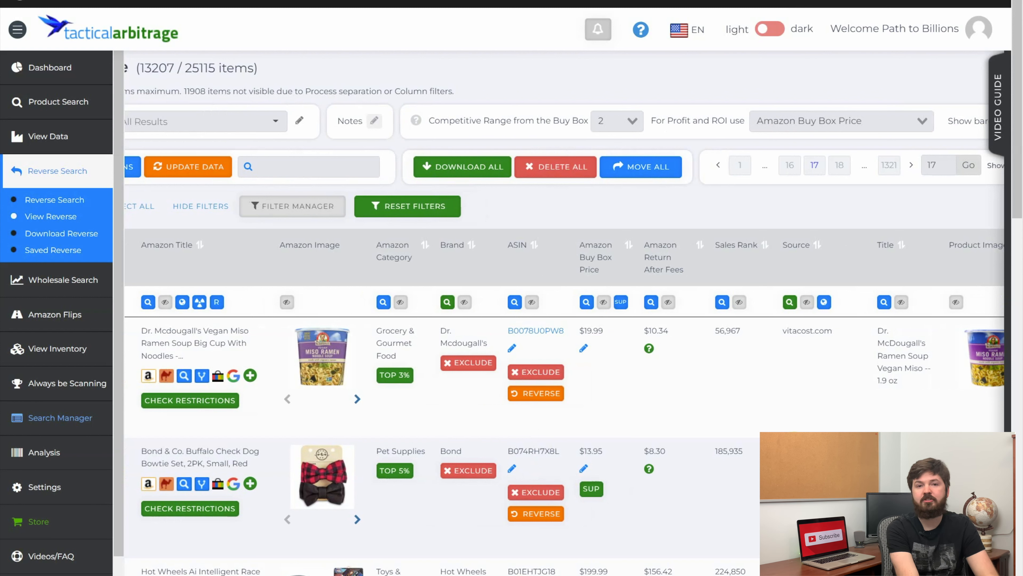
{"action": "scroll", "coordinate": [792, 430], "scroll_direction": "down", "scroll_amount": 10}
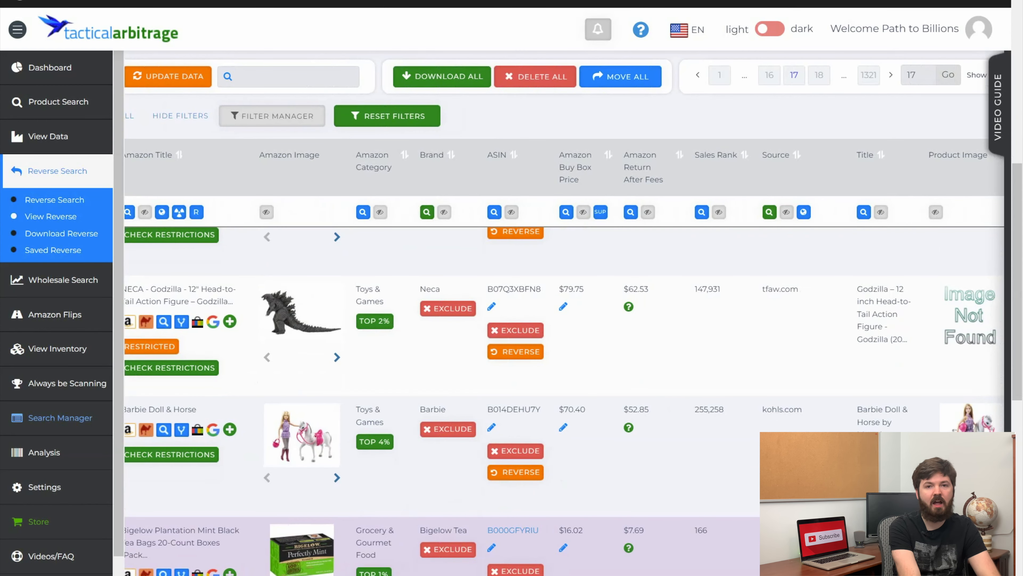
{"action": "scroll", "coordinate": [774, 436], "scroll_direction": "right", "scroll_amount": 3}
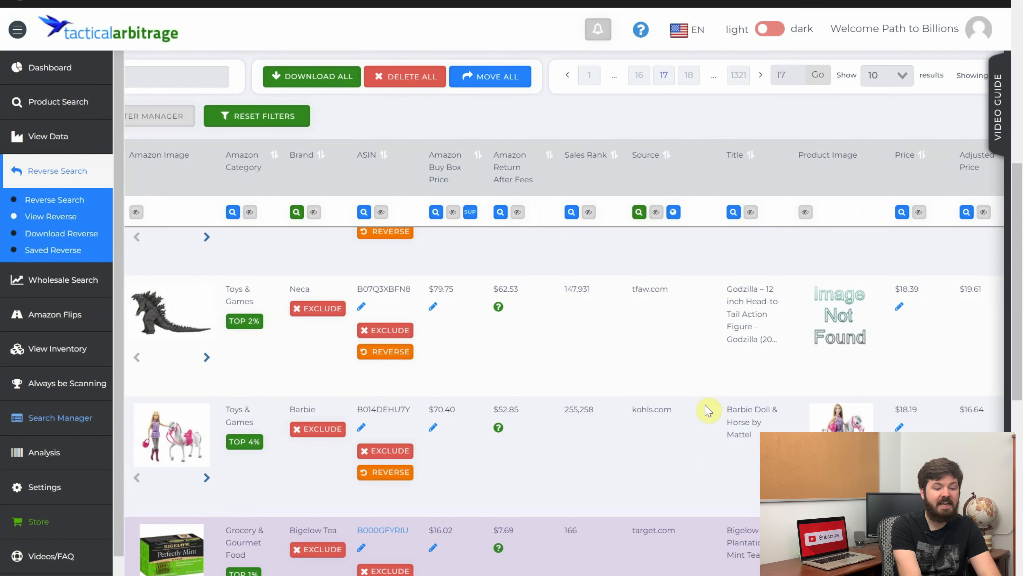
{"action": "scroll", "coordinate": [706, 405], "scroll_direction": "right", "scroll_amount": 5}
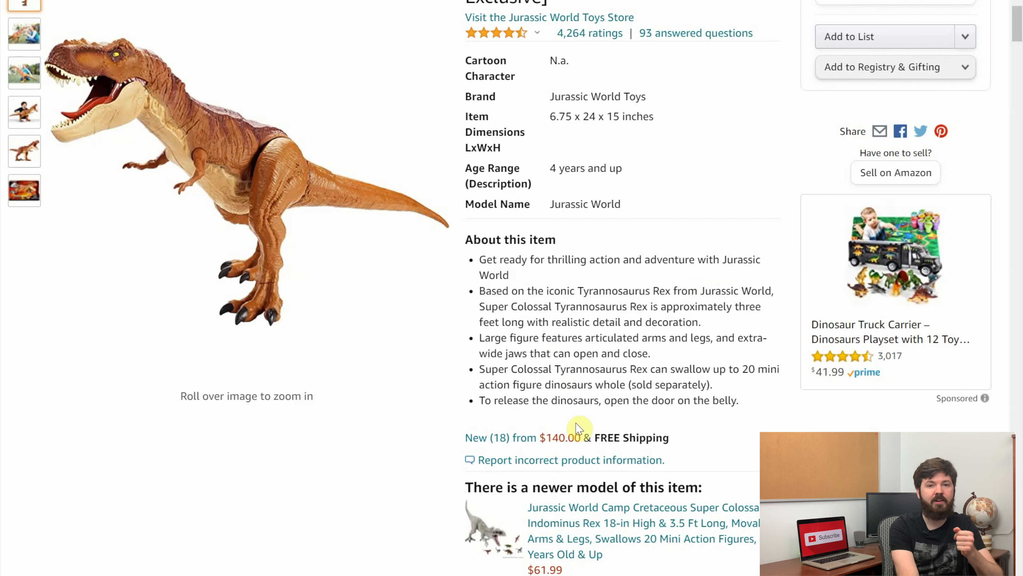
Step: Inspect the Keepa price history on the Jurassic World Tyrannosaurus Rex listing and set its range to Year
{"action": "scroll", "coordinate": [577, 428], "scroll_direction": "down", "scroll_amount": 6}
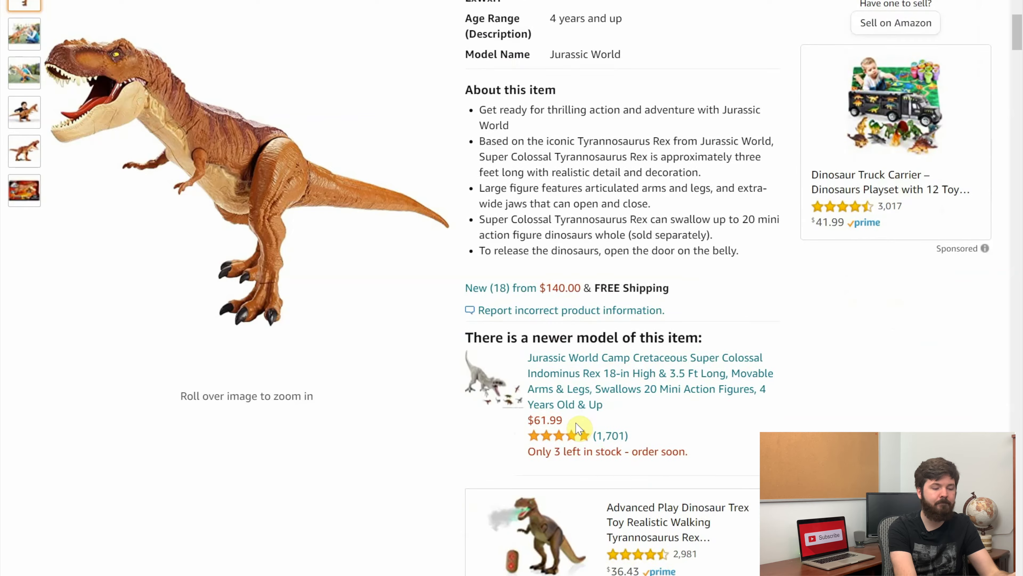
{"action": "scroll", "coordinate": [825, 430], "scroll_direction": "down", "scroll_amount": 2}
{"action": "scroll", "coordinate": [825, 430], "scroll_direction": "down", "scroll_amount": 2}
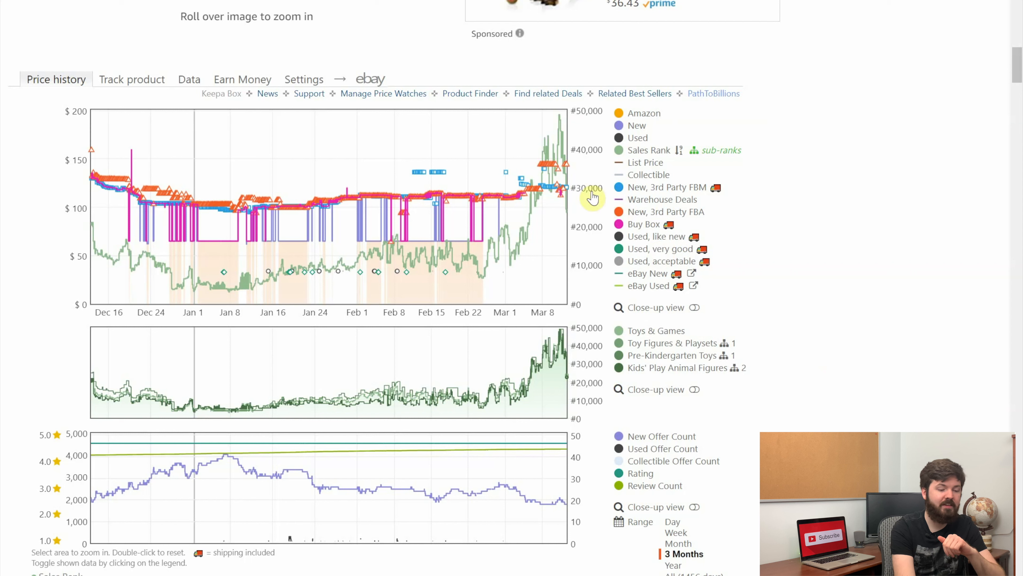
{"action": "mouse_move", "coordinate": [552, 180]}
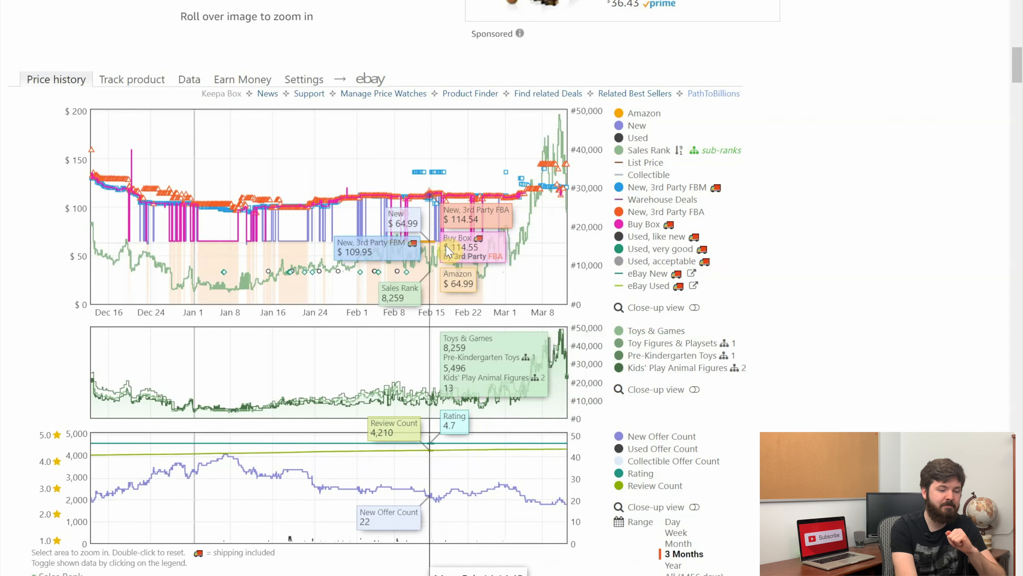
{"action": "left_click", "coordinate": [674, 564]}
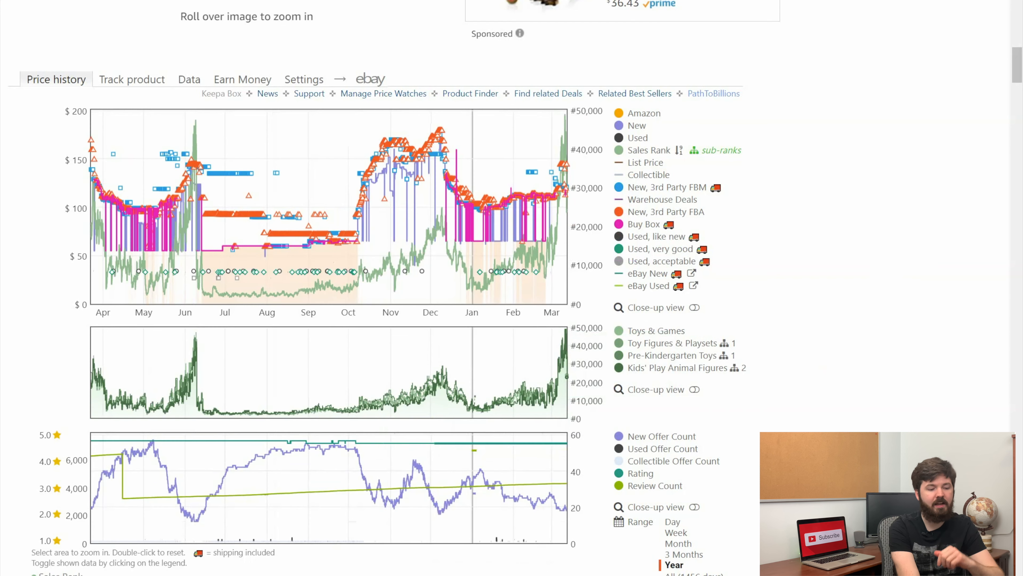